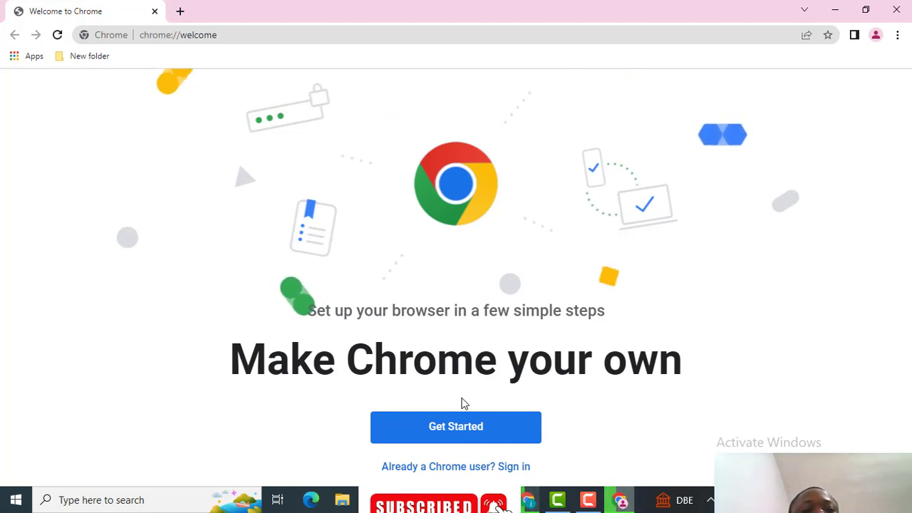
Start Chrome's welcome setup and skip adding the Gmail, YouTube and Maps bookmarks
{"action": "left_click", "coordinate": [464, 427]}
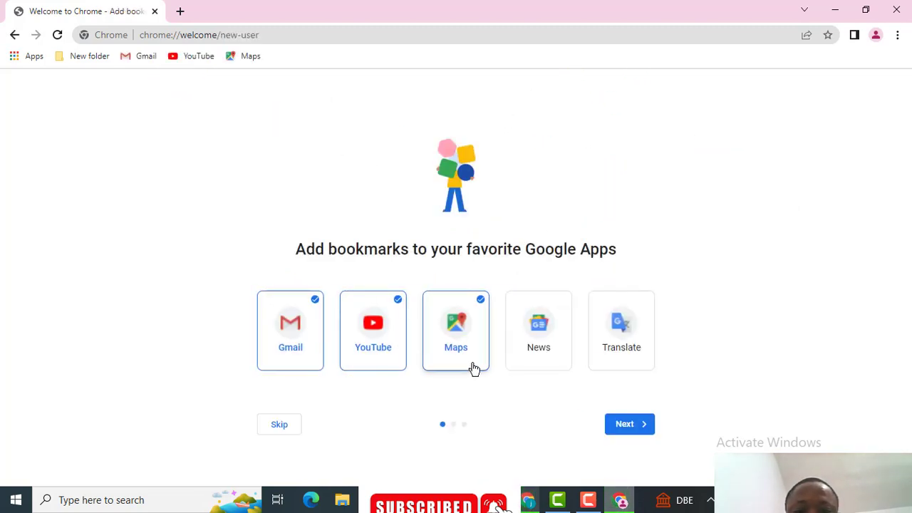
{"action": "left_click", "coordinate": [279, 425]}
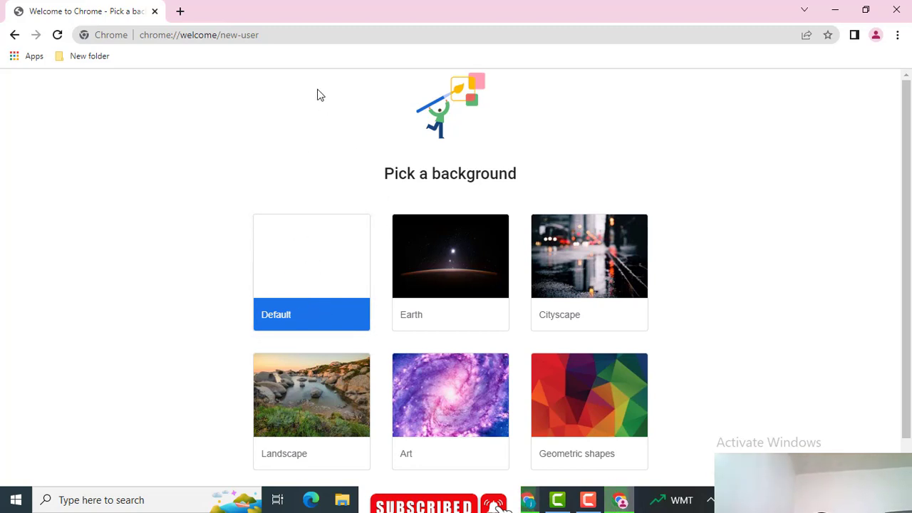
In a new tab, search Google for 'google voice login'
{"action": "left_click", "coordinate": [182, 13]}
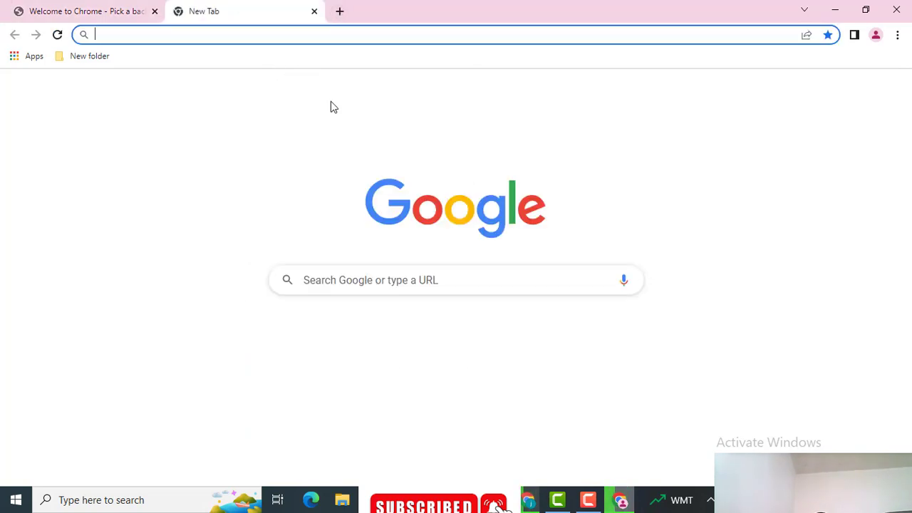
{"action": "left_click", "coordinate": [447, 280]}
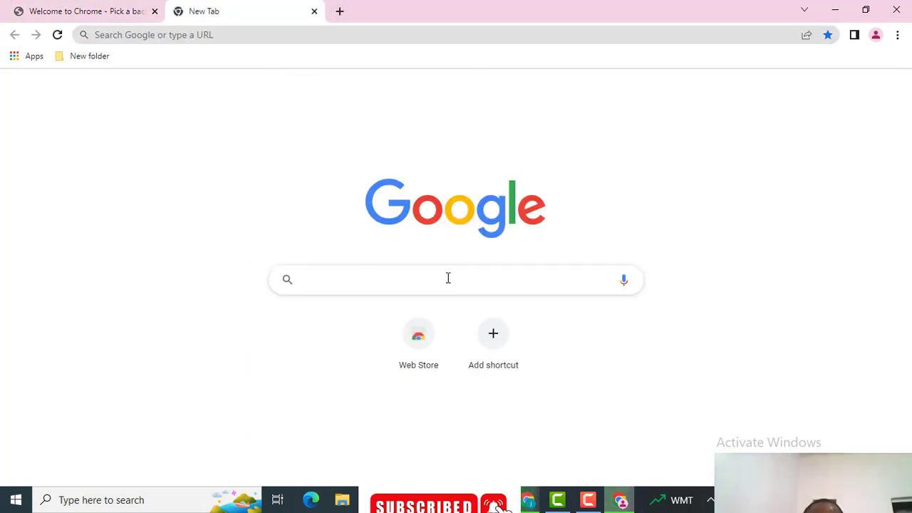
{"action": "type", "text": "goog"}
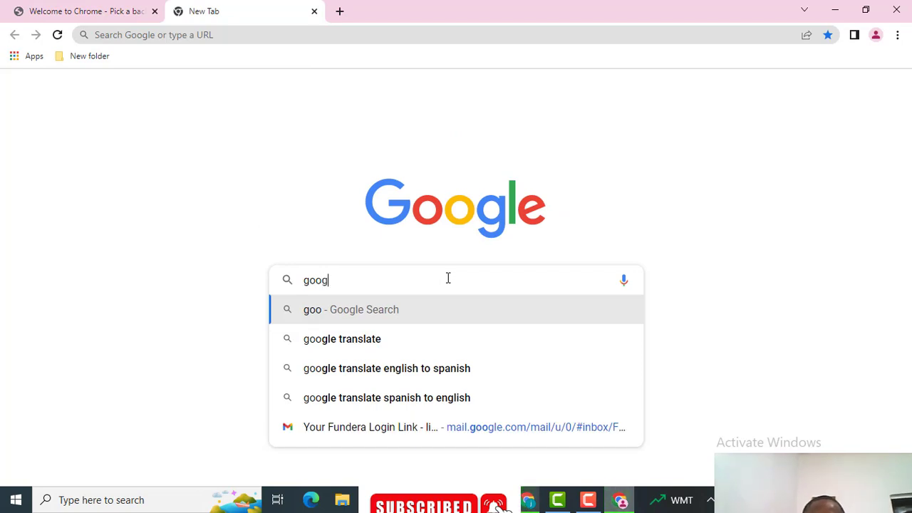
{"action": "type", "text": "le voic"}
{"action": "key", "text": "BackSpace"}
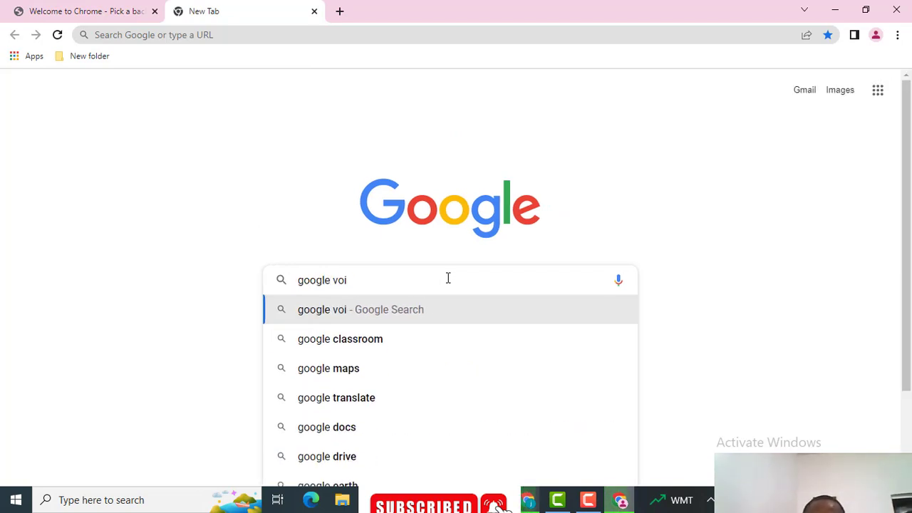
{"action": "type", "text": "v"}
{"action": "key", "text": "BackSpace"}
{"action": "type", "text": "v"}
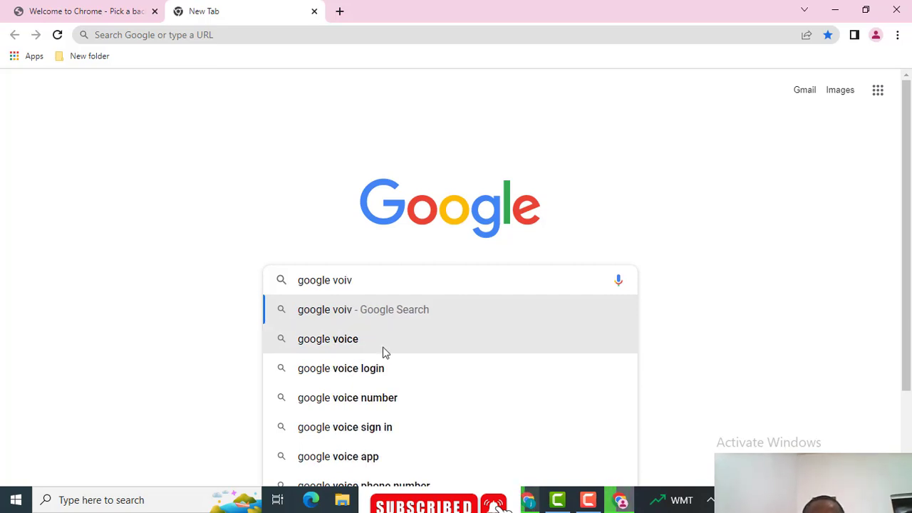
{"action": "left_click", "coordinate": [362, 372]}
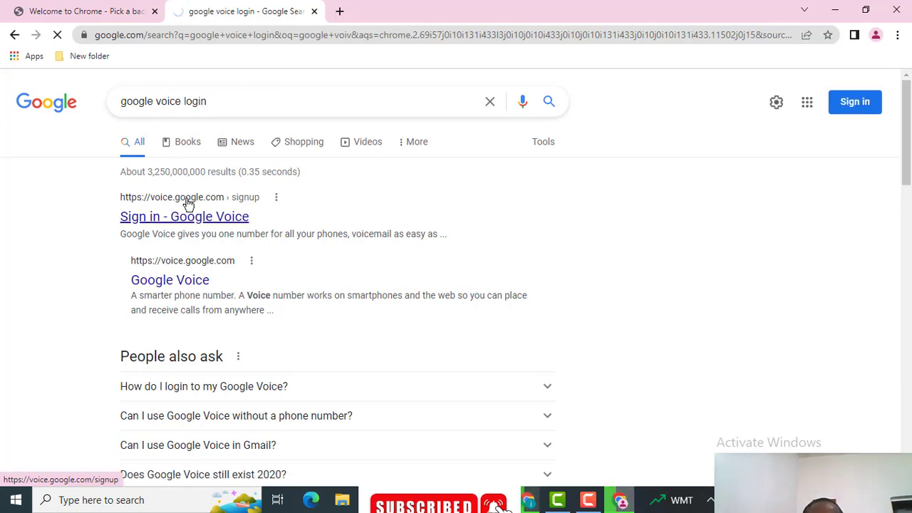
Open the Sign in - Google Voice result, choose another account, and start creating a new account
{"action": "left_click", "coordinate": [190, 223]}
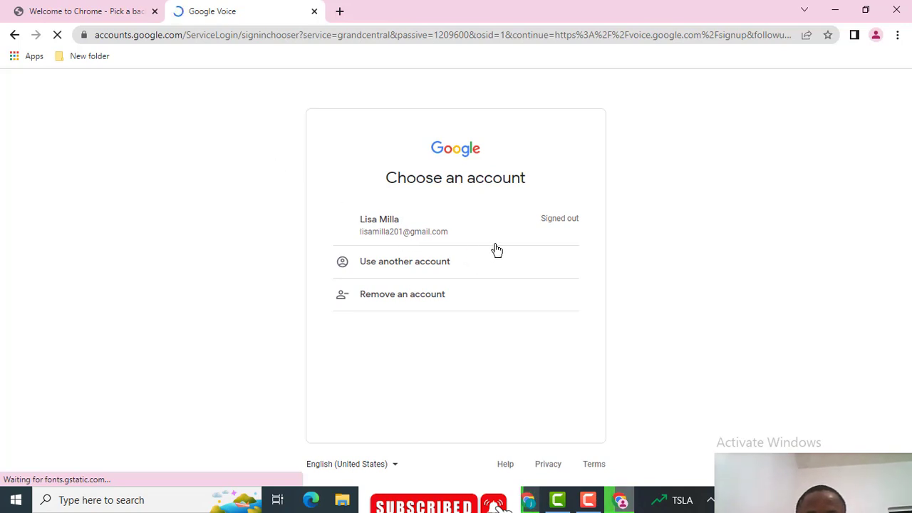
{"action": "left_click", "coordinate": [437, 264]}
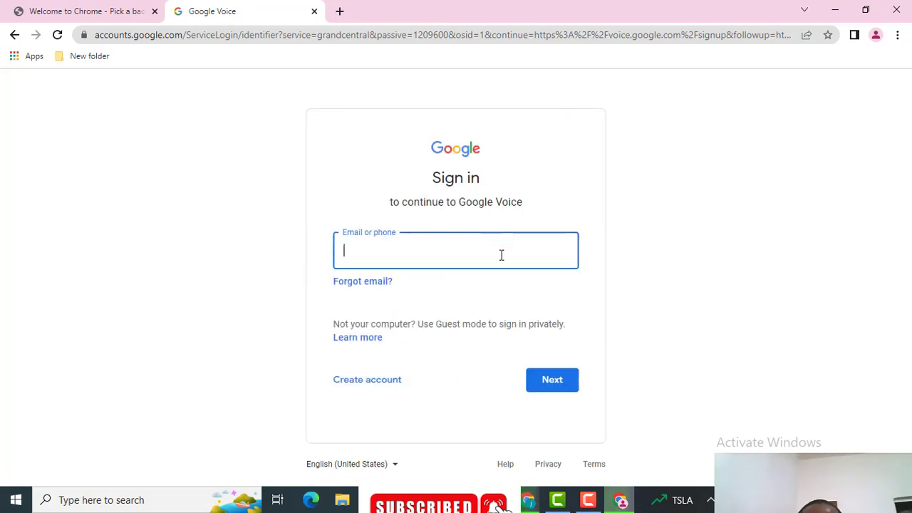
{"action": "left_click", "coordinate": [353, 386]}
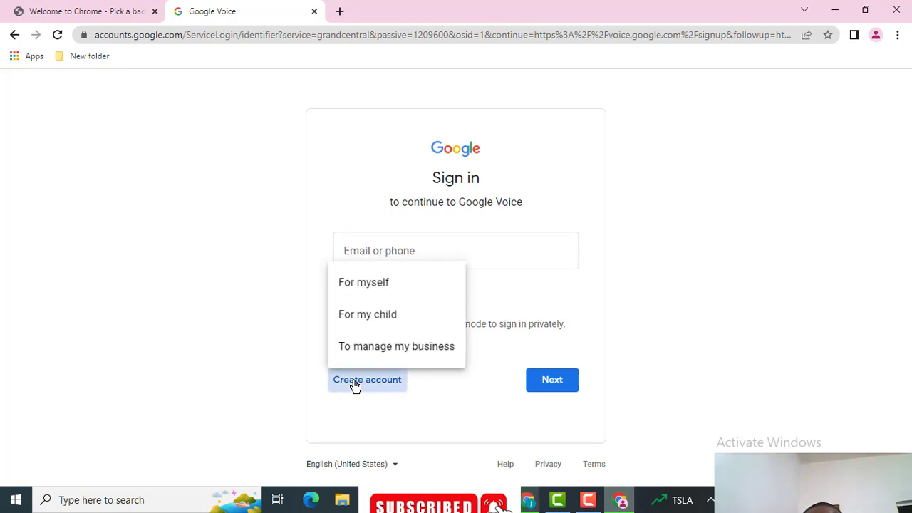
Create the account for personal use and enter the first and last name
{"action": "left_click", "coordinate": [374, 292]}
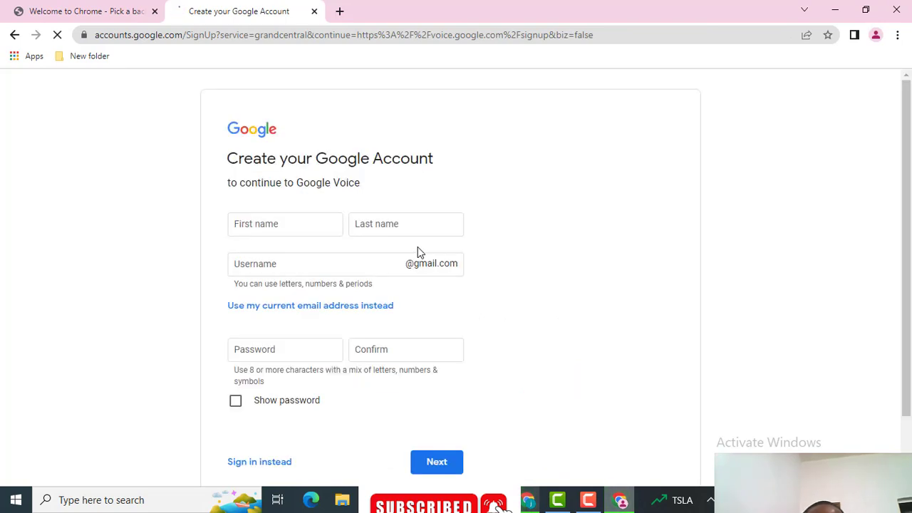
{"action": "left_click", "coordinate": [313, 221]}
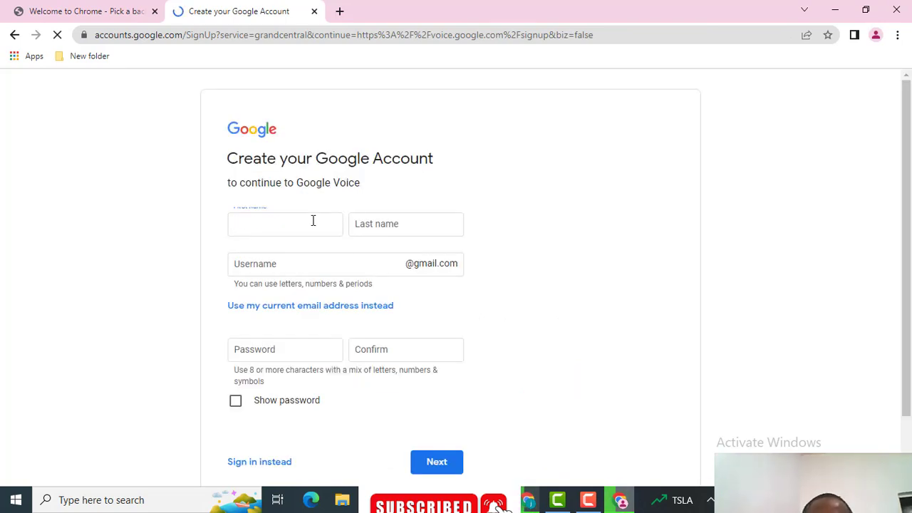
{"action": "type", "text": "spee"}
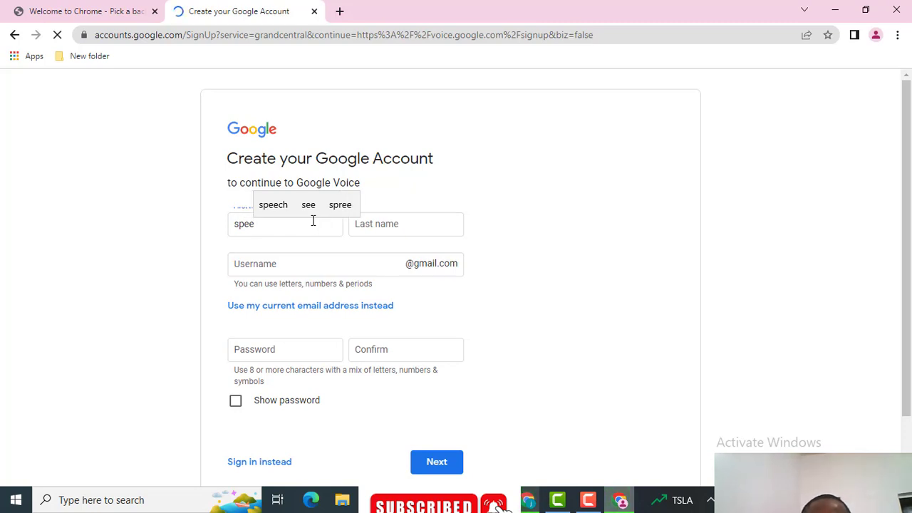
{"action": "type", "text": "d"}
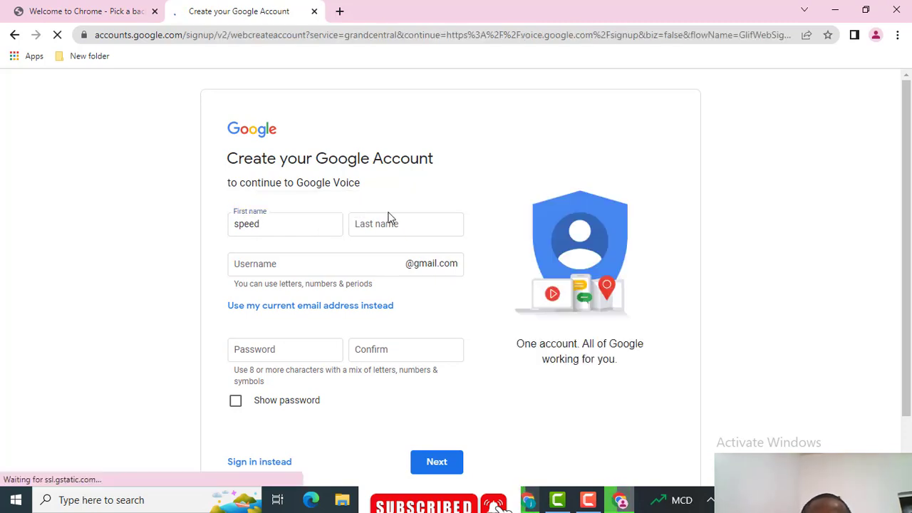
{"action": "left_click", "coordinate": [389, 221]}
{"action": "type", "text": "lear"}
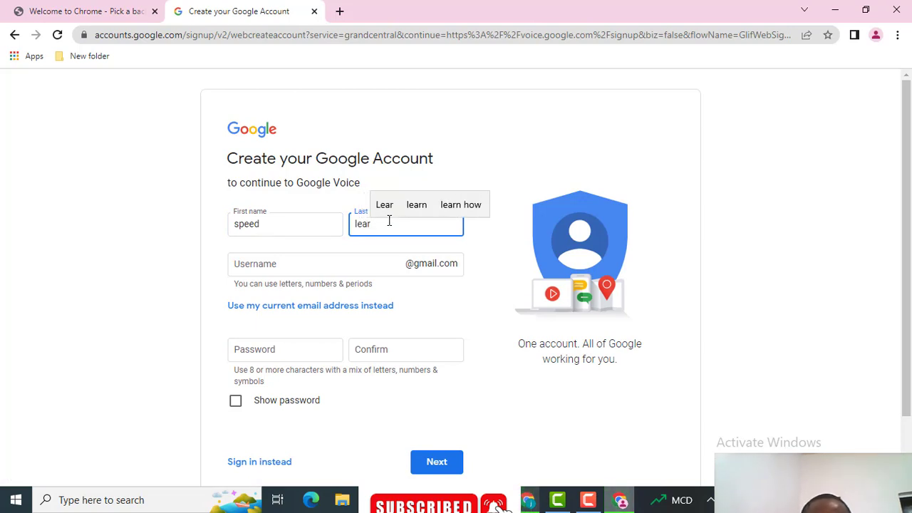
{"action": "type", "text": "ner"}
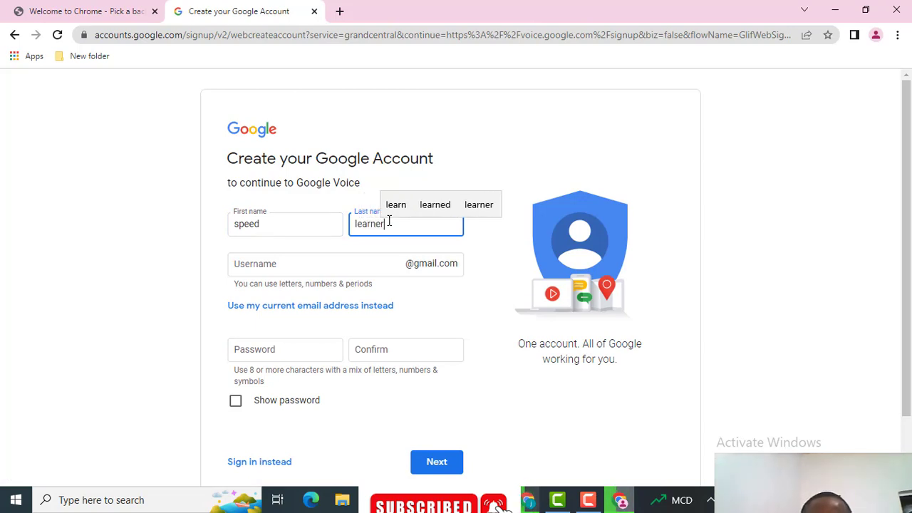
Keep the suggested Gmail username and enter and confirm the account password
{"action": "left_click", "coordinate": [347, 269]}
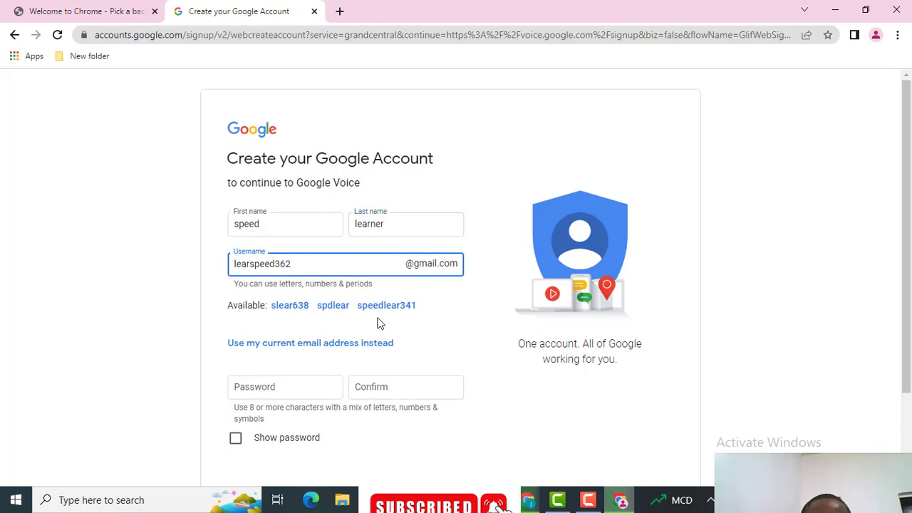
{"action": "left_click", "coordinate": [274, 386]}
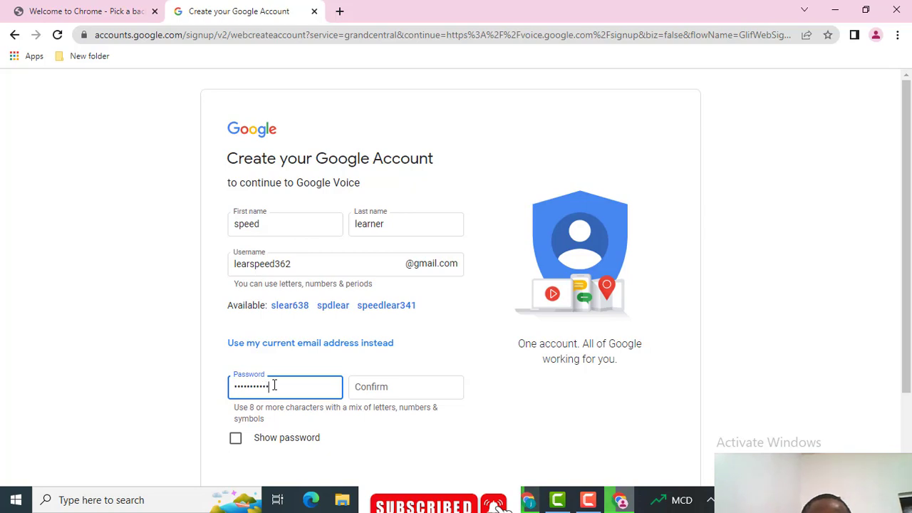
{"action": "left_click", "coordinate": [394, 392]}
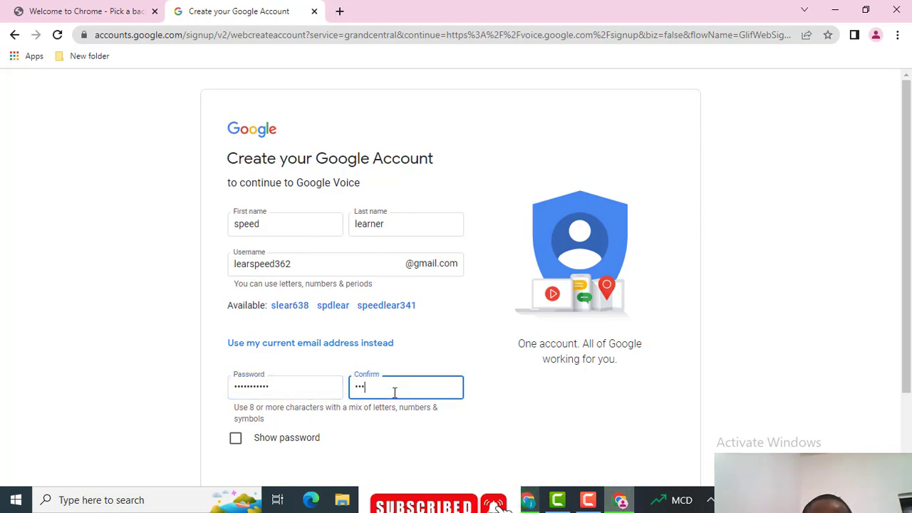
{"action": "type", "text": "•••"}
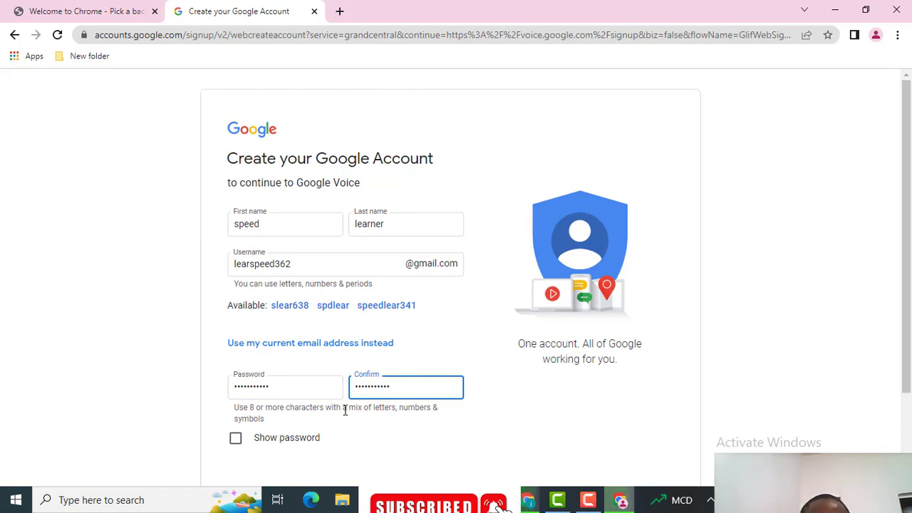
{"action": "scroll", "coordinate": [453, 426], "scroll_direction": "down", "scroll_amount": 2}
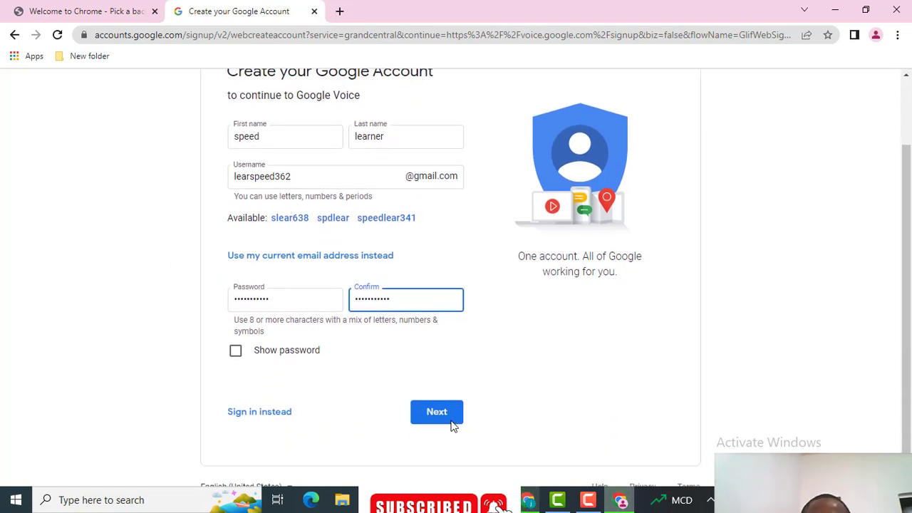
Submit the account form and set the birthday to January 11, 1996
{"action": "left_click", "coordinate": [443, 419]}
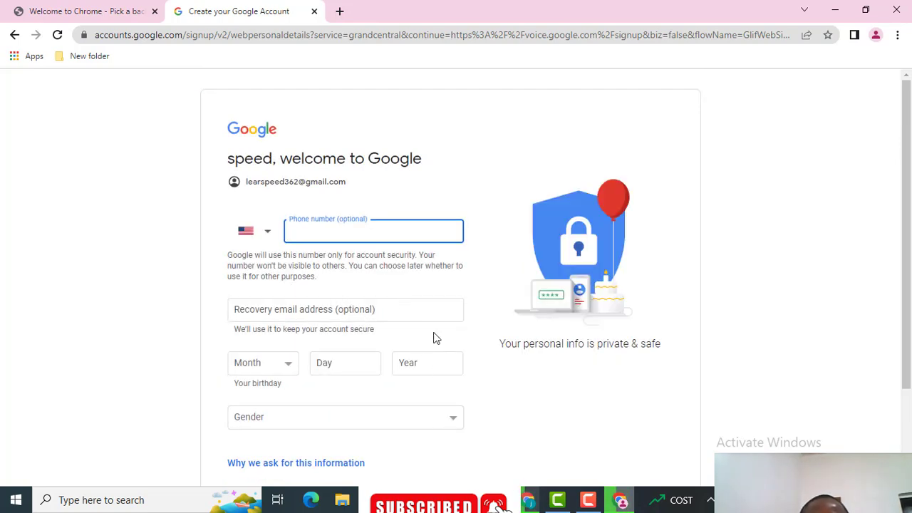
{"action": "scroll", "coordinate": [436, 338], "scroll_direction": "down", "scroll_amount": 2}
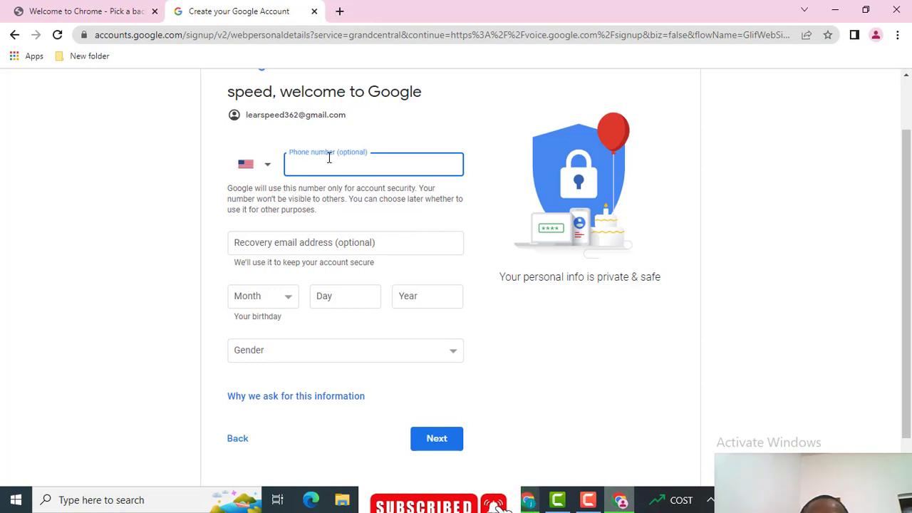
{"action": "left_click", "coordinate": [285, 302]}
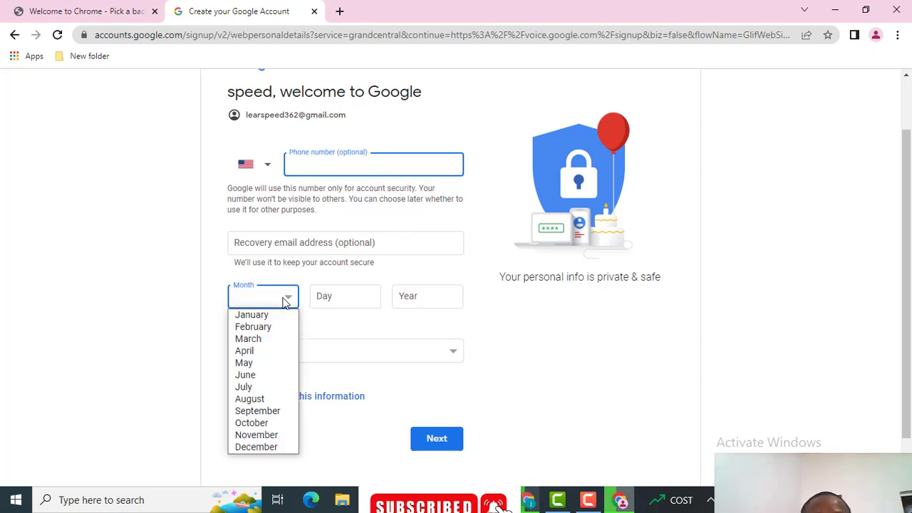
{"action": "left_click", "coordinate": [269, 315]}
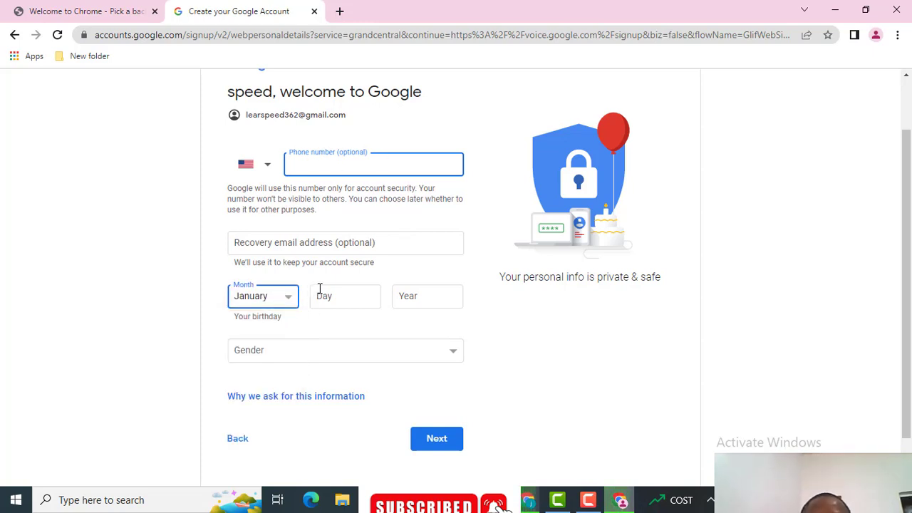
{"action": "left_click", "coordinate": [320, 295]}
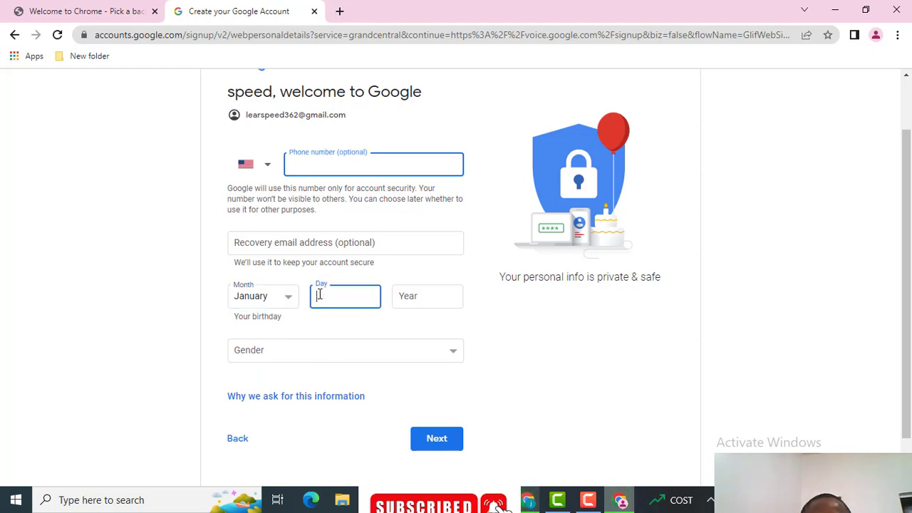
{"action": "left_click", "coordinate": [401, 292]}
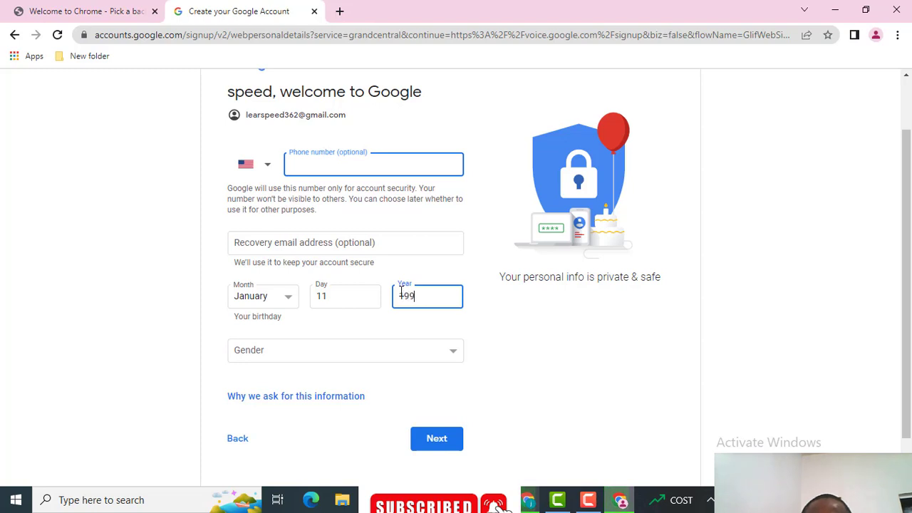
Set the gender to Male and submit the personal details
{"action": "left_click", "coordinate": [372, 347]}
{"action": "left_click", "coordinate": [312, 383]}
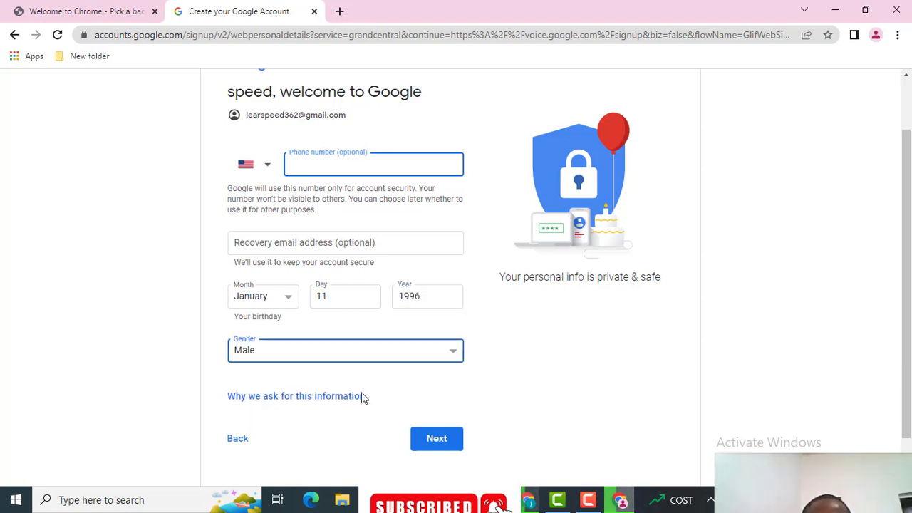
{"action": "left_click", "coordinate": [433, 443]}
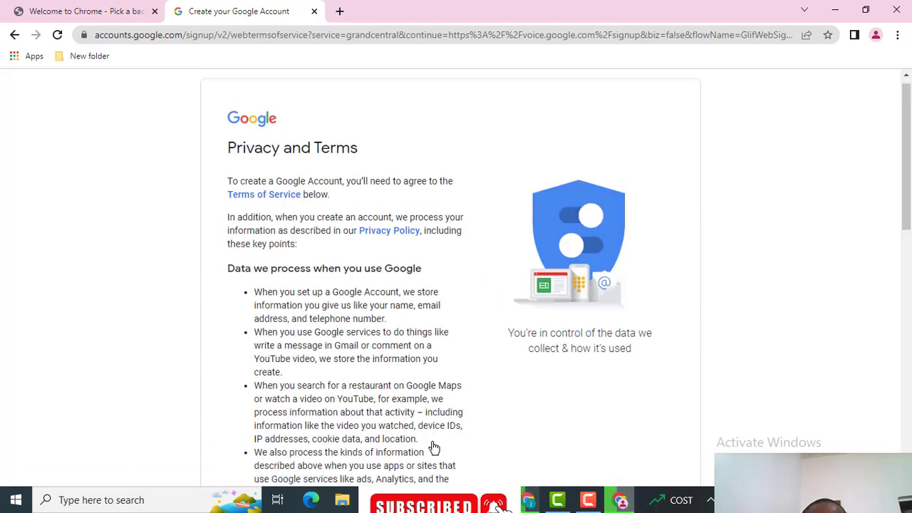
{"action": "scroll", "coordinate": [434, 447], "scroll_direction": "down", "scroll_amount": 10}
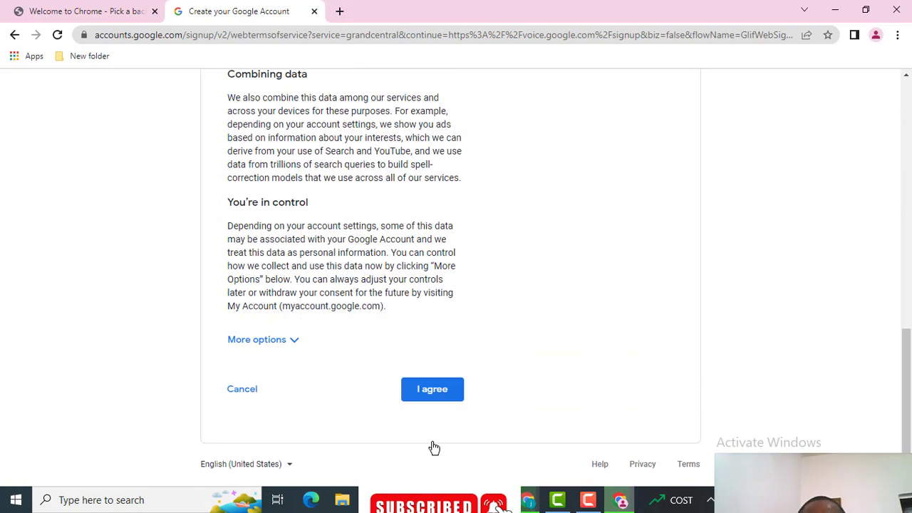
Agree to Google's Privacy and Terms to finish creating the account
{"action": "left_click", "coordinate": [426, 392]}
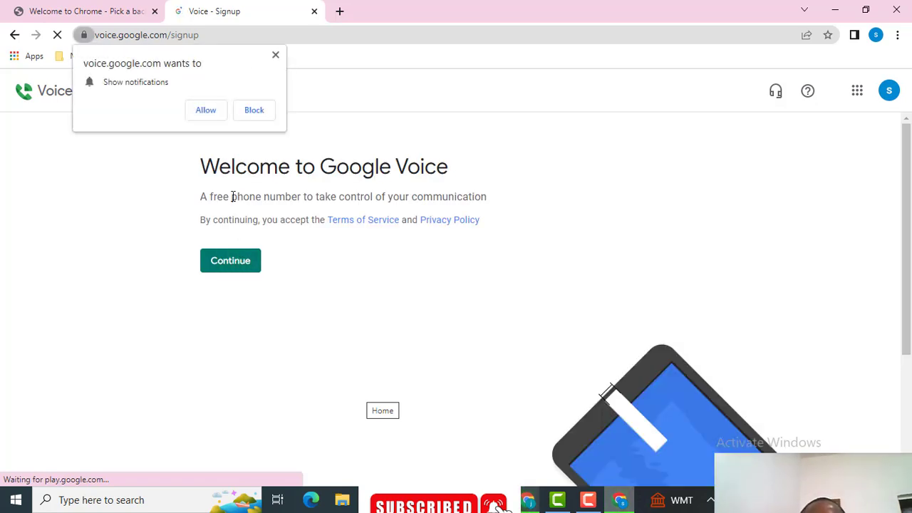
Claim the second listed Albuquerque, NM Voice number and start verifying a phone to link
{"action": "left_click", "coordinate": [276, 55]}
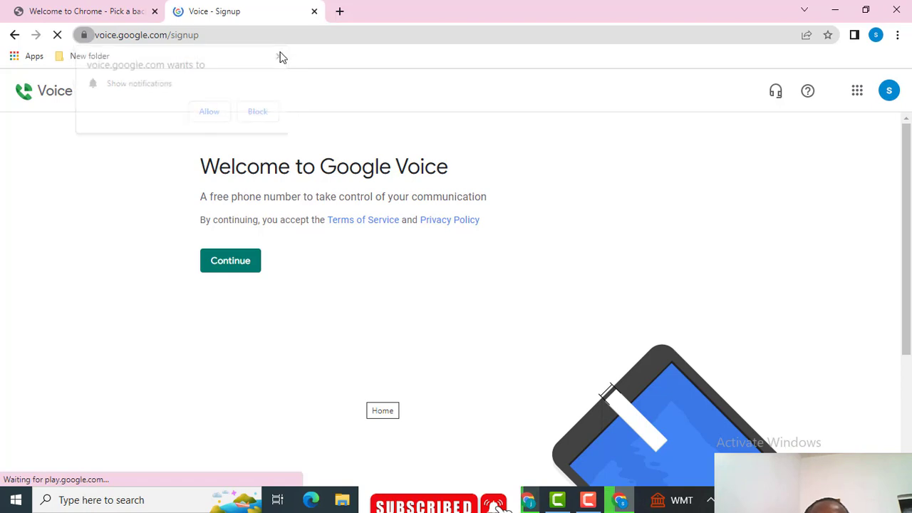
{"action": "left_click", "coordinate": [230, 261]}
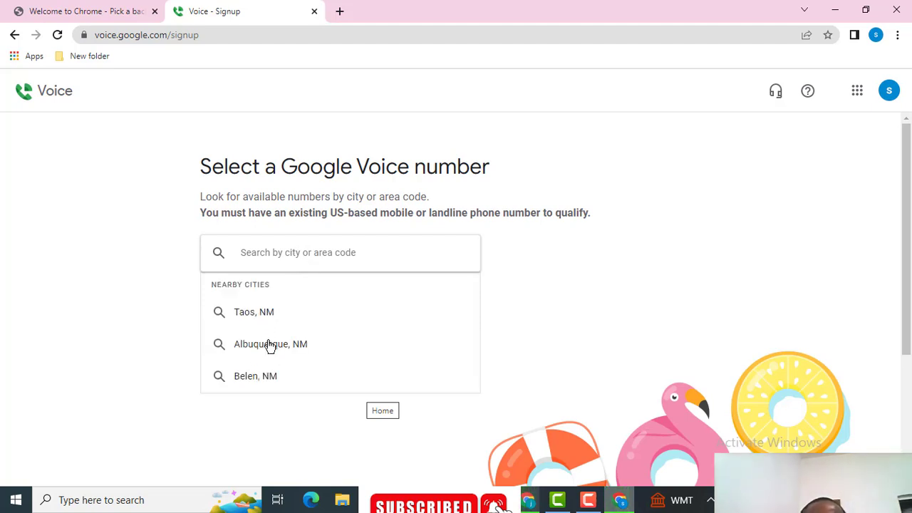
{"action": "left_click", "coordinate": [270, 346]}
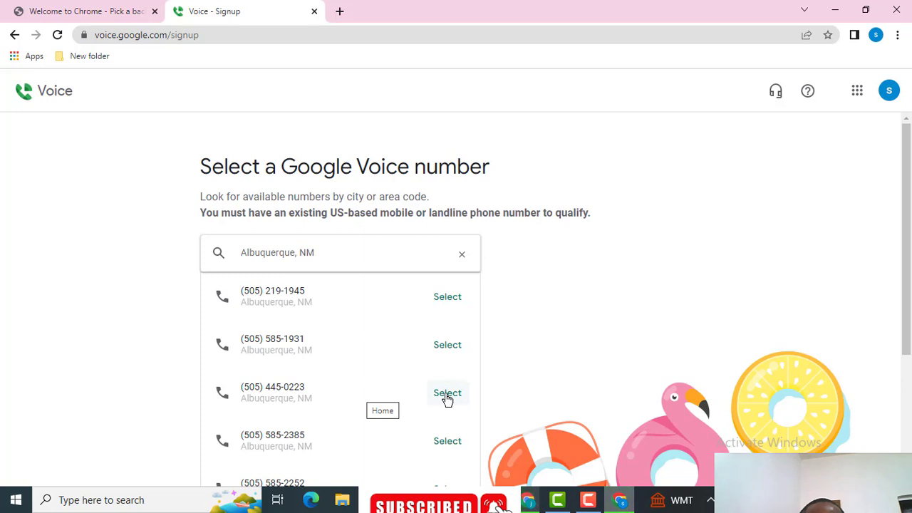
{"action": "left_click", "coordinate": [449, 344]}
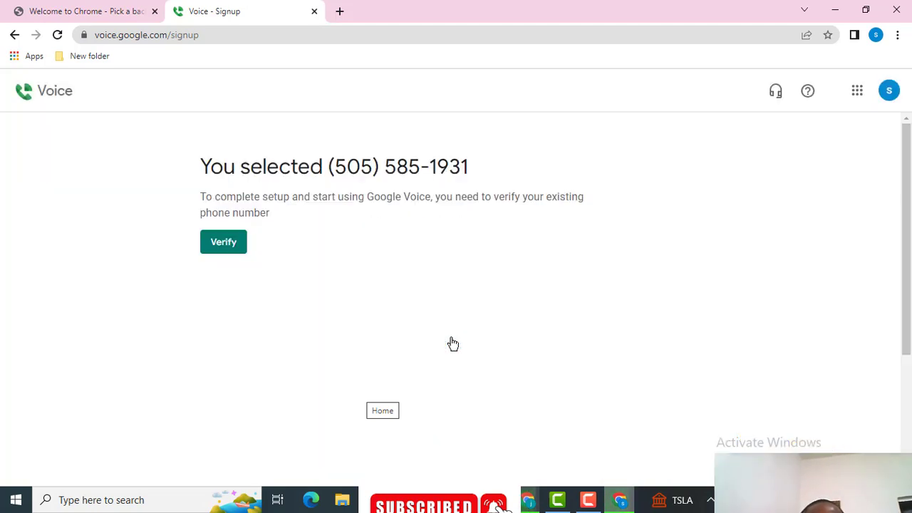
{"action": "left_click", "coordinate": [224, 243]}
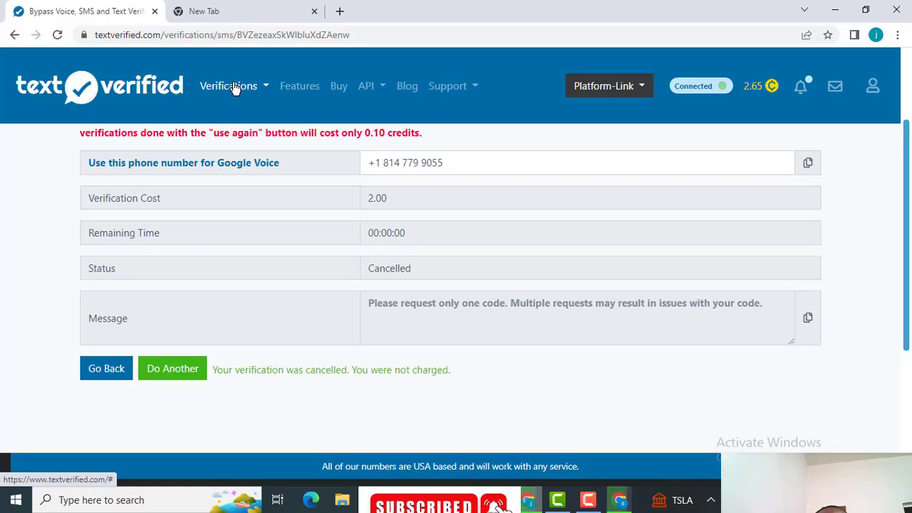
Look at TextVerified's credit packages payable by card
{"action": "left_click", "coordinate": [232, 87]}
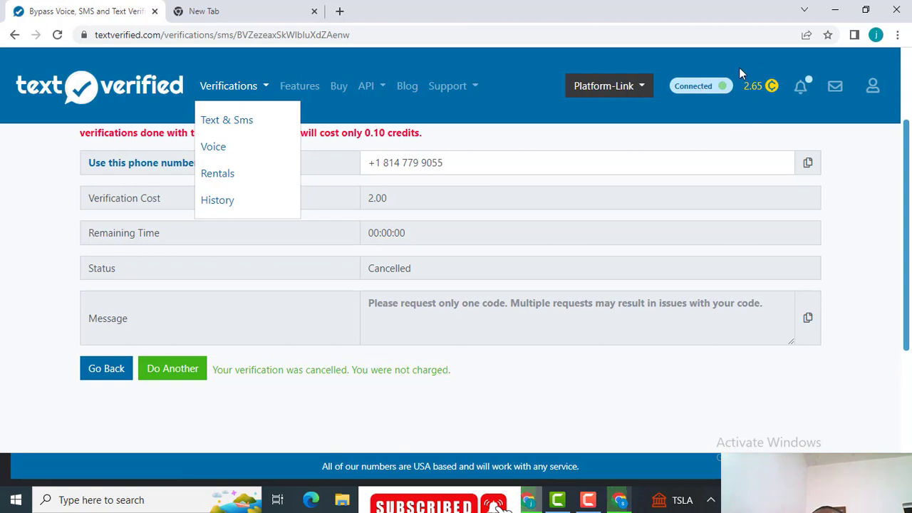
{"action": "left_click", "coordinate": [769, 89]}
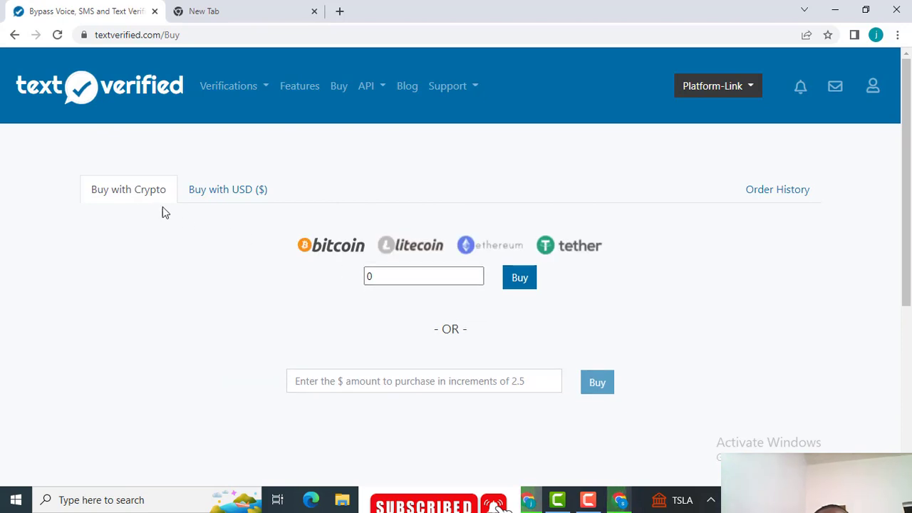
{"action": "left_click", "coordinate": [243, 190]}
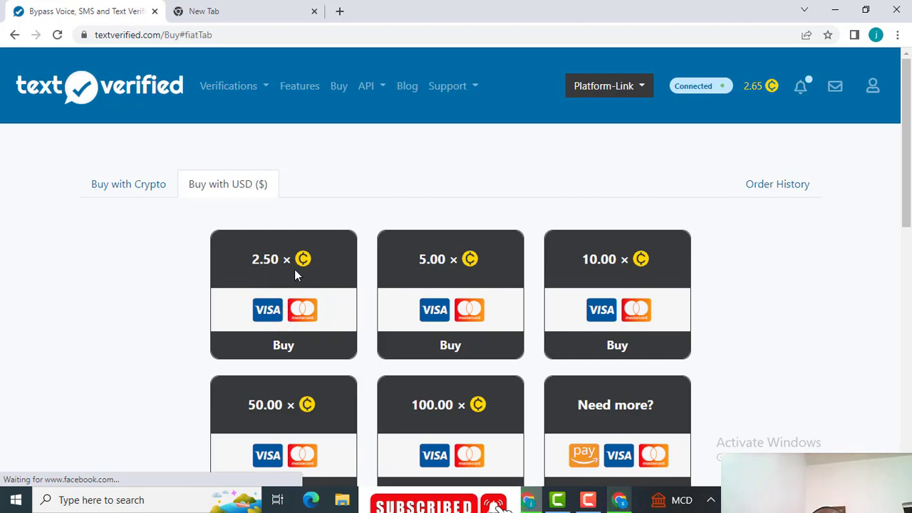
Get and copy a temporary Google Voice SMS verification number, then return to Google Voice
{"action": "left_click", "coordinate": [233, 91]}
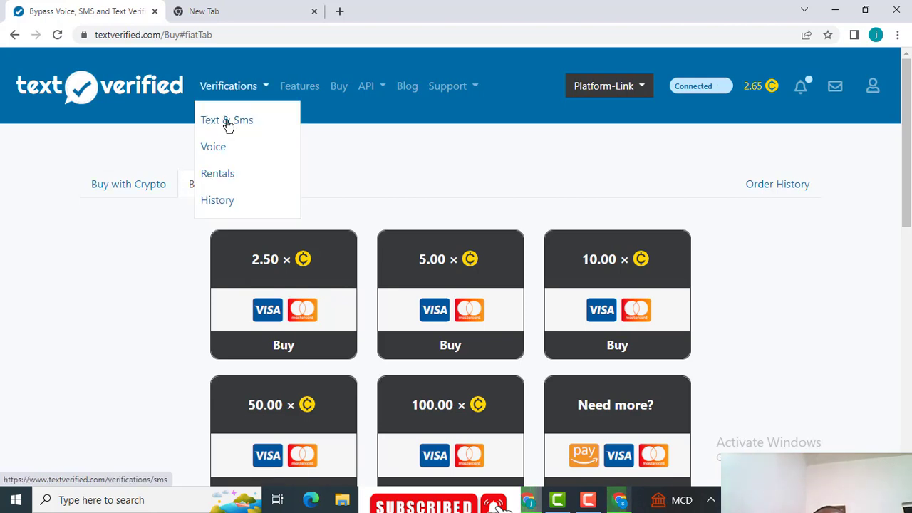
{"action": "left_click", "coordinate": [228, 125]}
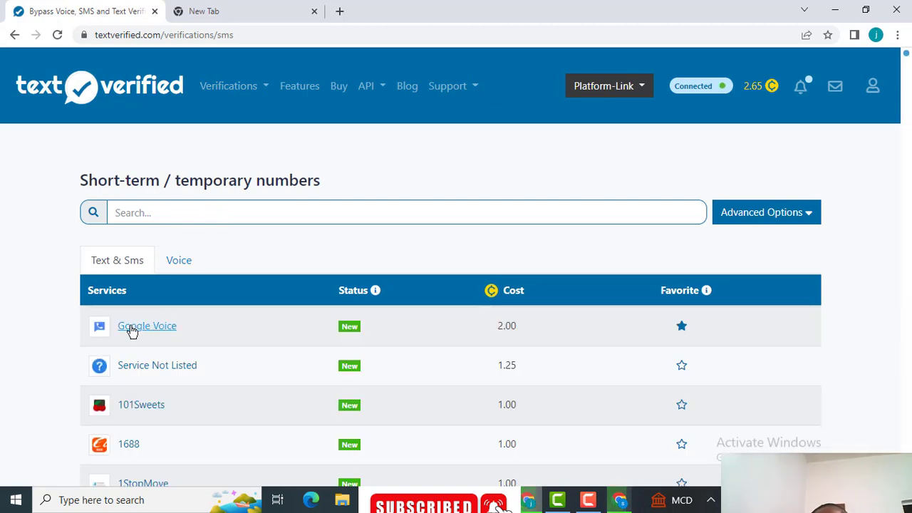
{"action": "left_click", "coordinate": [131, 329]}
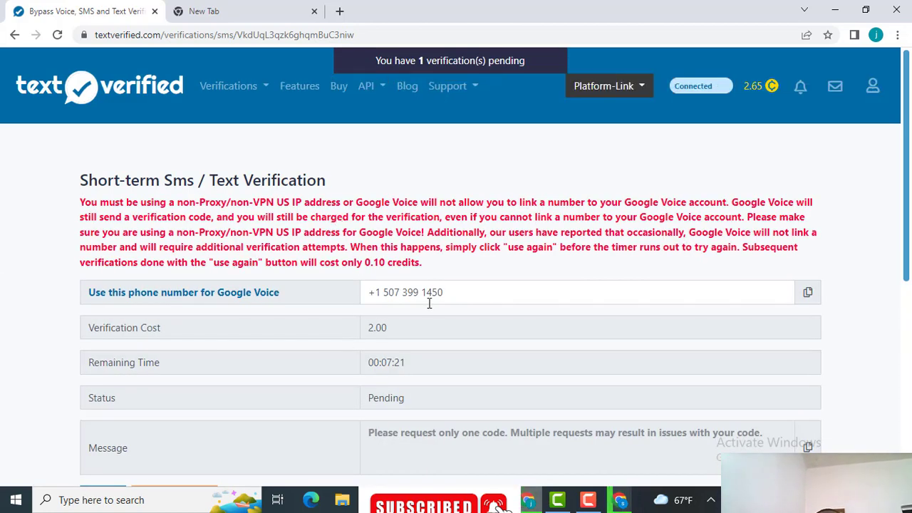
{"action": "left_click", "coordinate": [807, 293]}
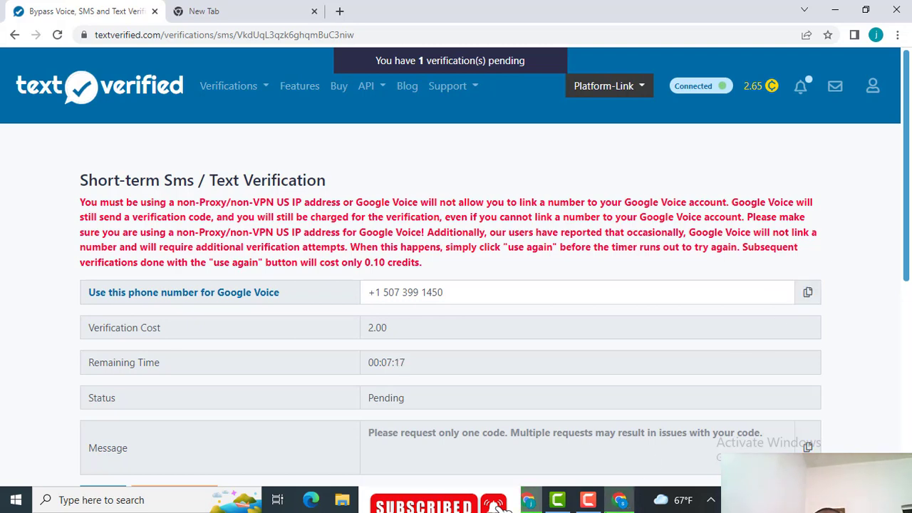
{"action": "left_click", "coordinate": [618, 503]}
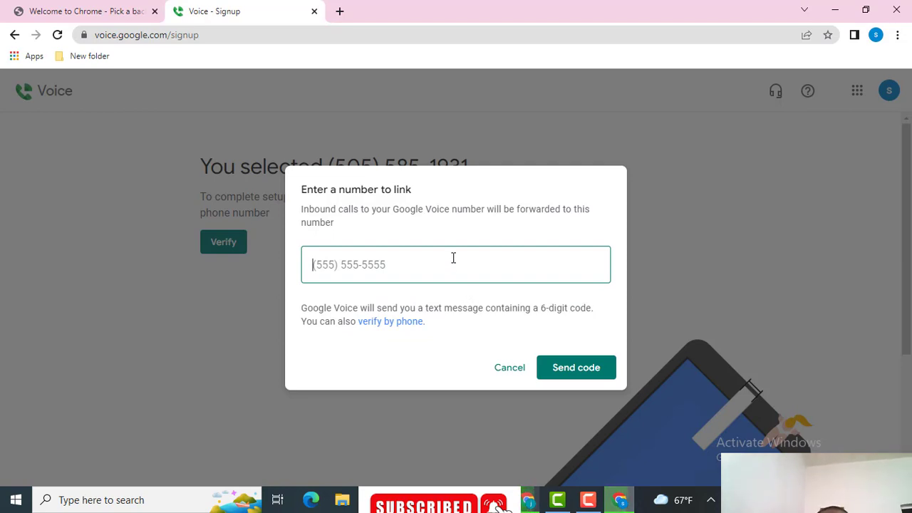
Paste the temporary number to link and have Google Voice text it a code
{"action": "key", "text": "ctrl+v"}
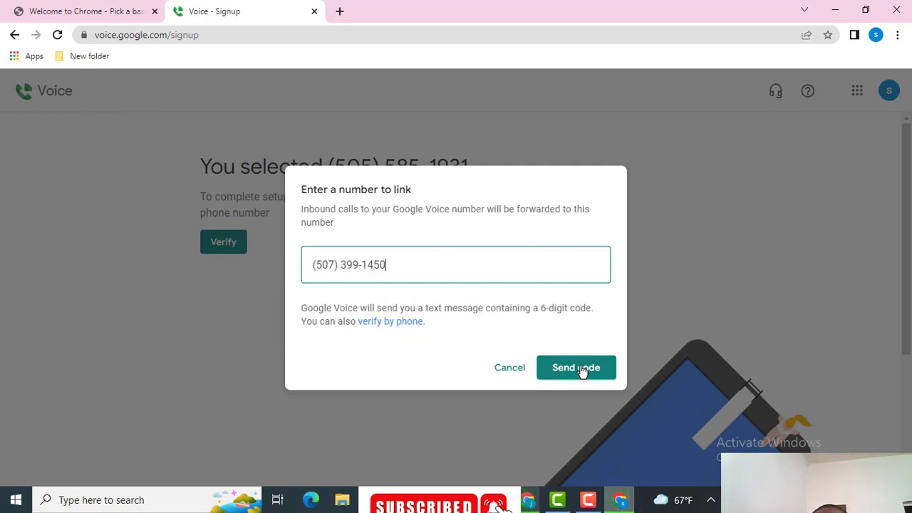
{"action": "left_click", "coordinate": [583, 369]}
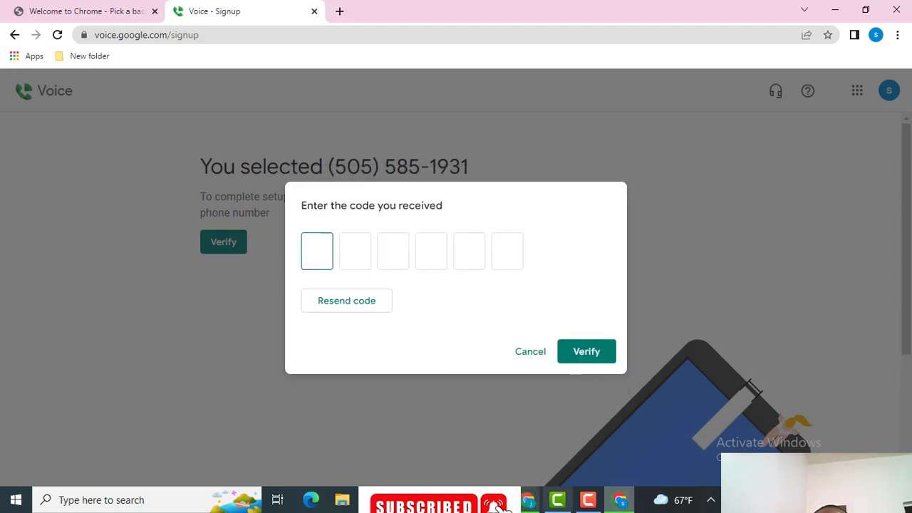
{"action": "left_click", "coordinate": [528, 500]}
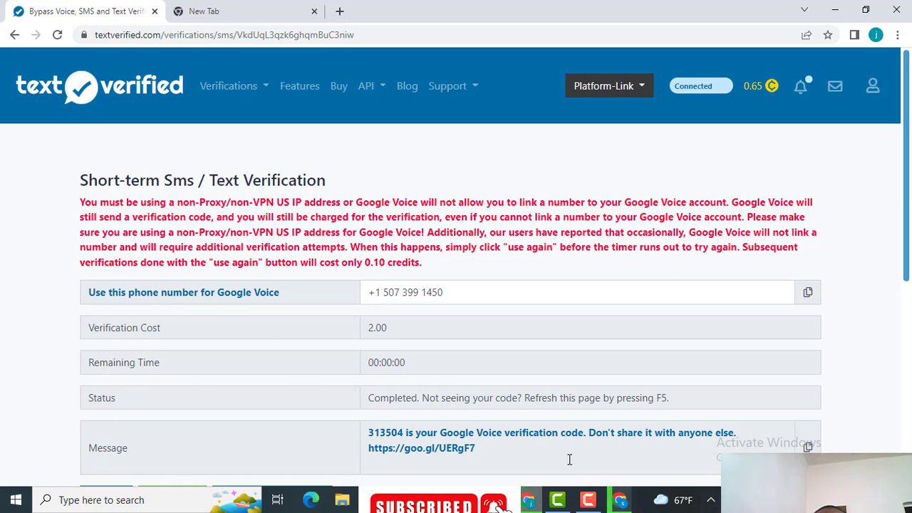
Enter the verification code received on TextVerified and confirm the linked phone
{"action": "mouse_move", "coordinate": [621, 503]}
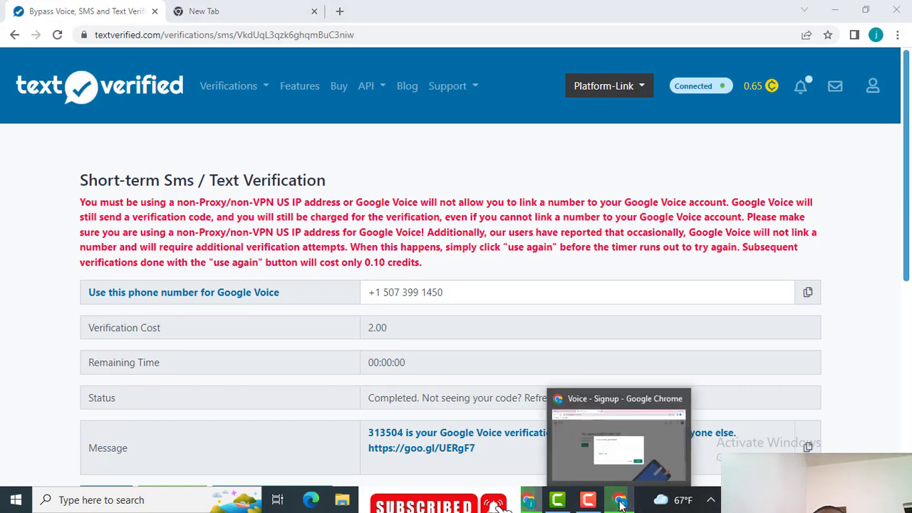
{"action": "left_click", "coordinate": [576, 452]}
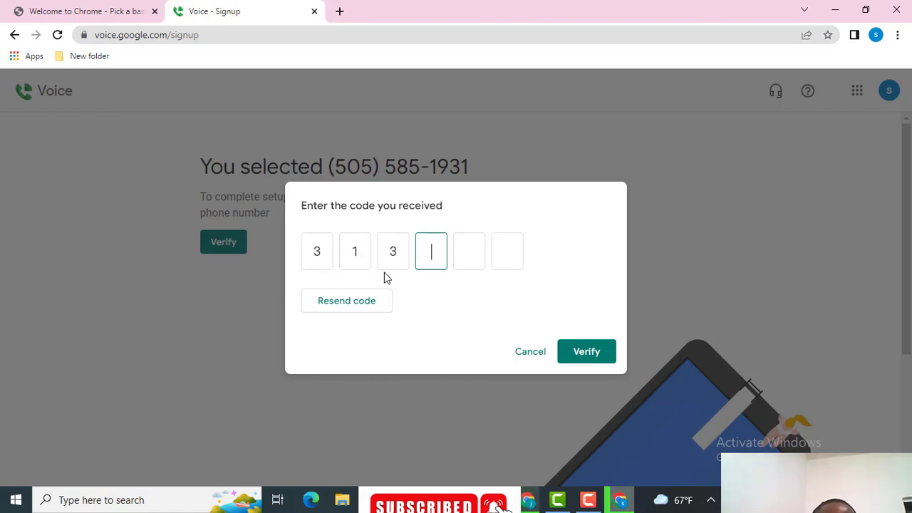
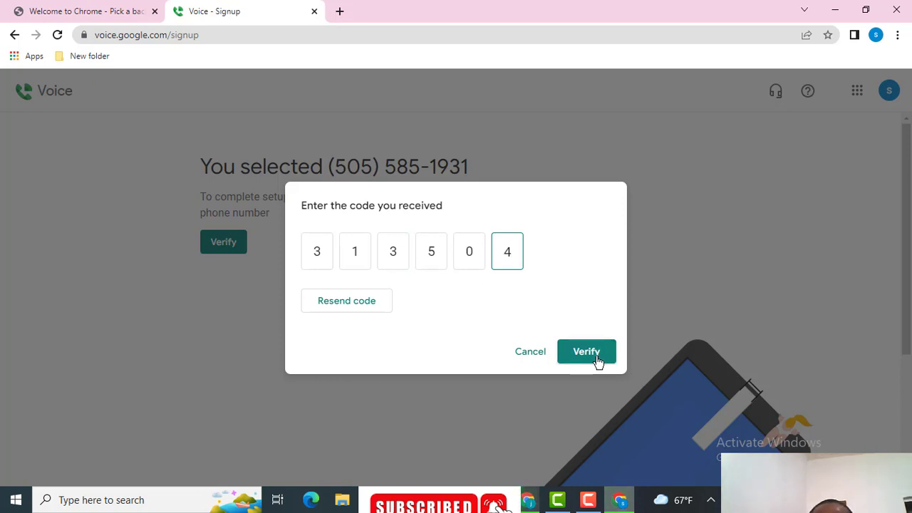
{"action": "left_click", "coordinate": [597, 361]}
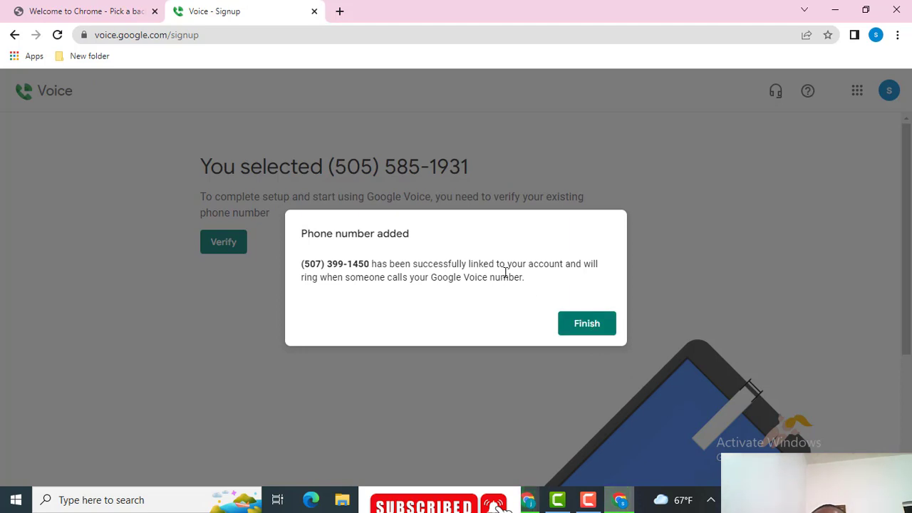
{"action": "left_click", "coordinate": [597, 332]}
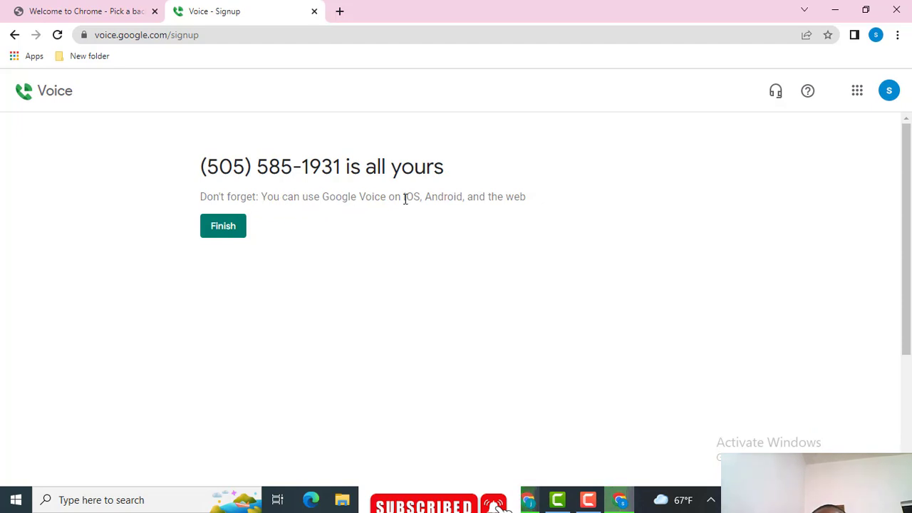
Finish Voice number setup and open the welcome voicemail from Google Voice
{"action": "left_click", "coordinate": [232, 226]}
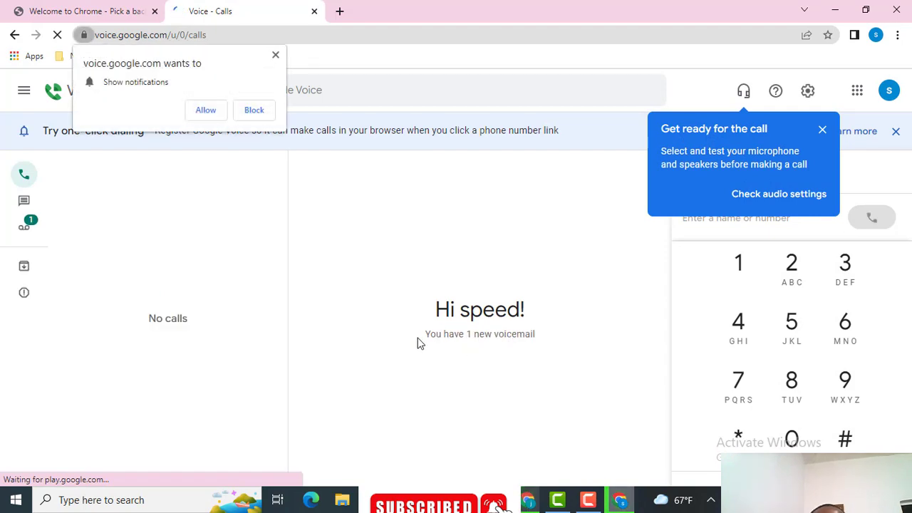
{"action": "left_click", "coordinate": [20, 228]}
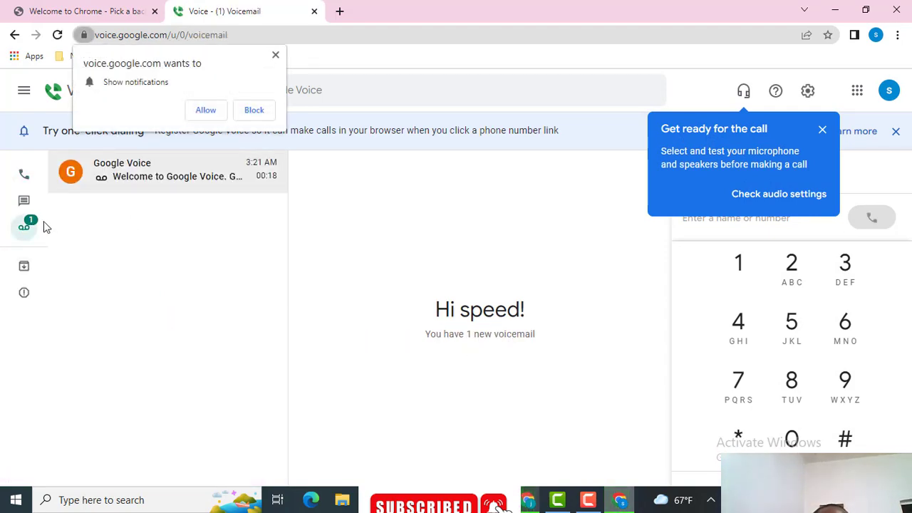
{"action": "left_click", "coordinate": [157, 174]}
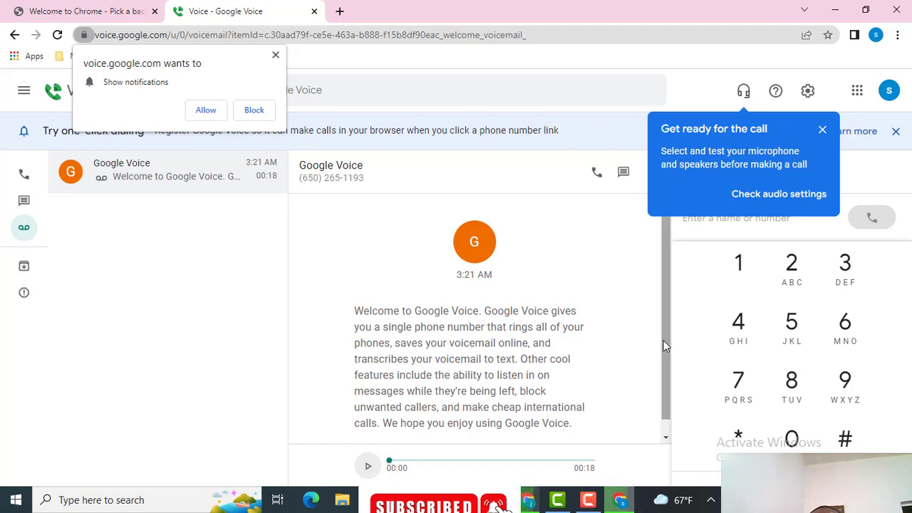
{"action": "scroll", "coordinate": [664, 363], "scroll_direction": "down", "scroll_amount": 1}
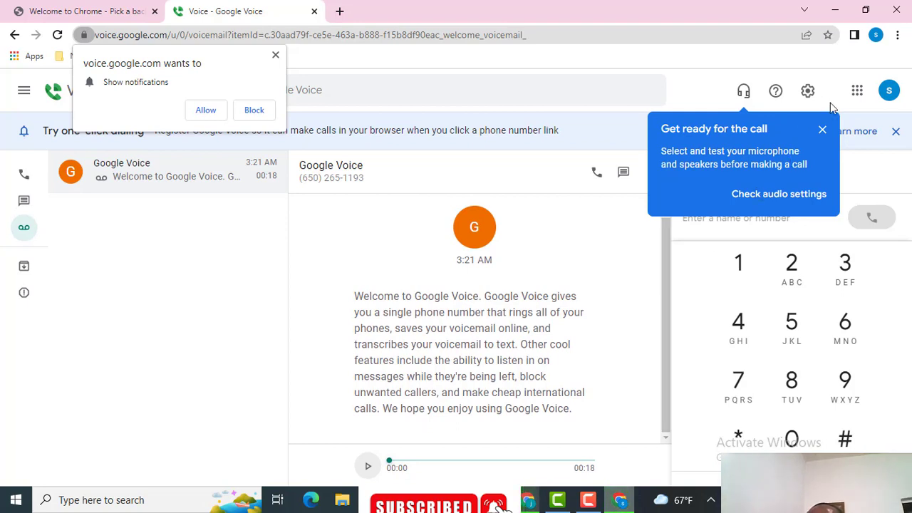
Dismiss the call tip, notification and one-click dialing prompts, then open Settings
{"action": "left_click", "coordinate": [825, 128]}
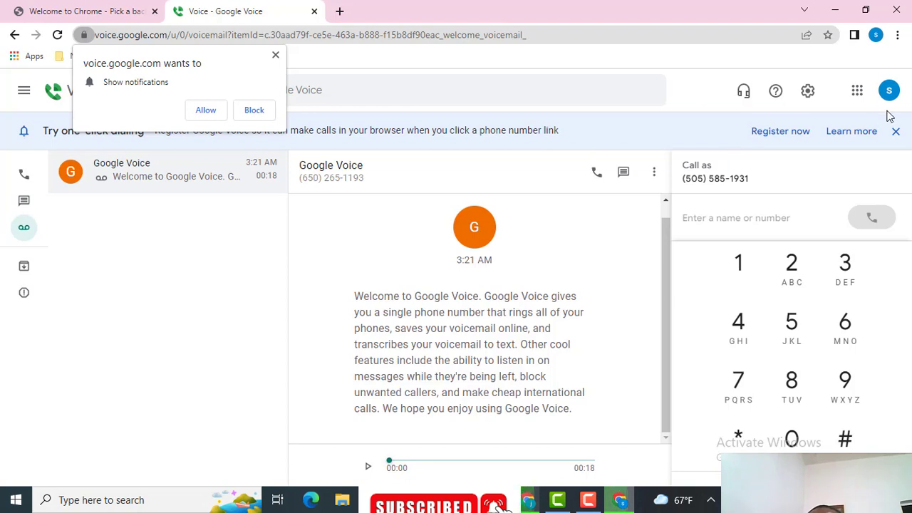
{"action": "left_click", "coordinate": [276, 55]}
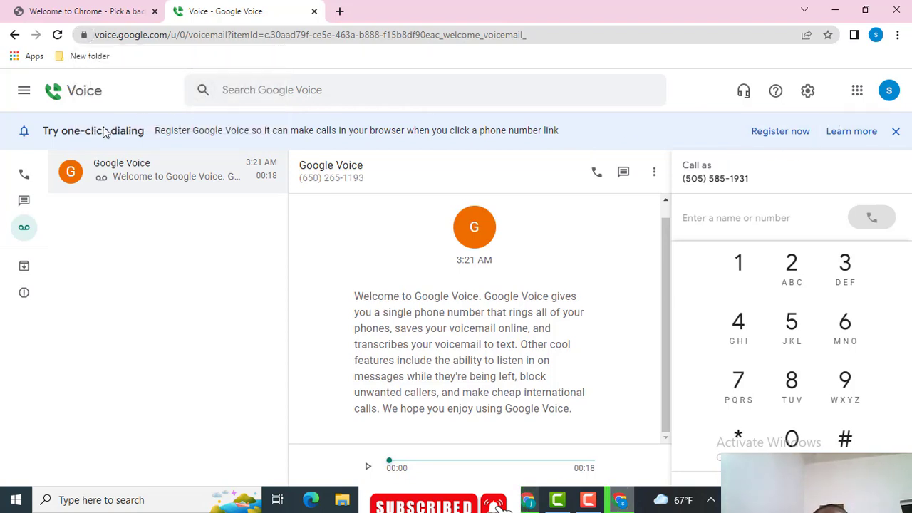
{"action": "left_click", "coordinate": [23, 90]}
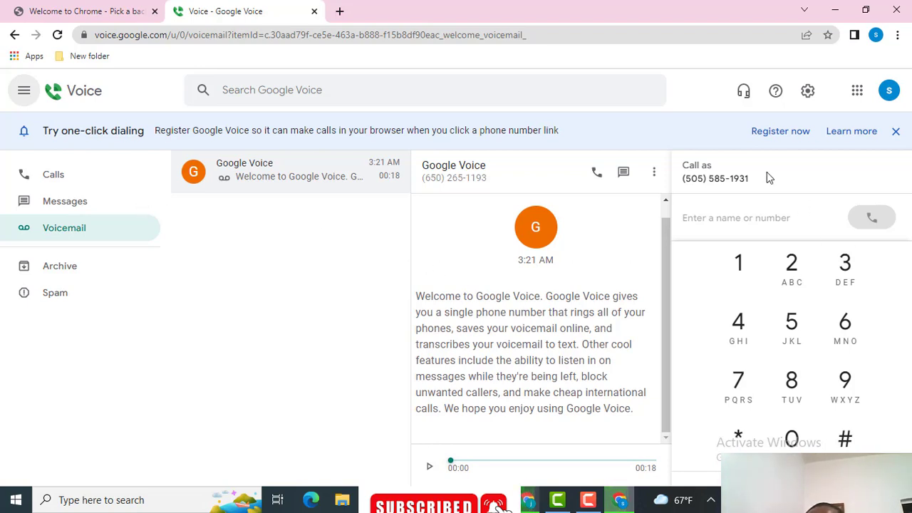
{"action": "left_click", "coordinate": [894, 131]}
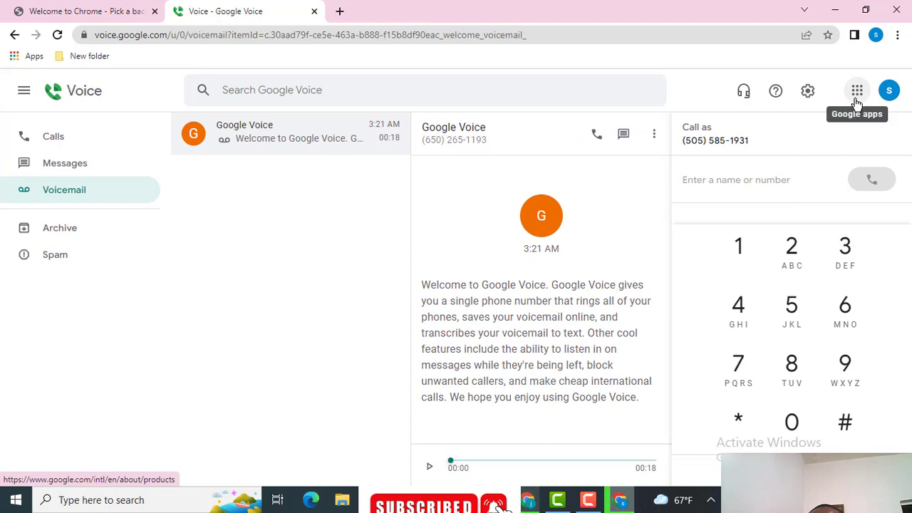
{"action": "left_click", "coordinate": [807, 93]}
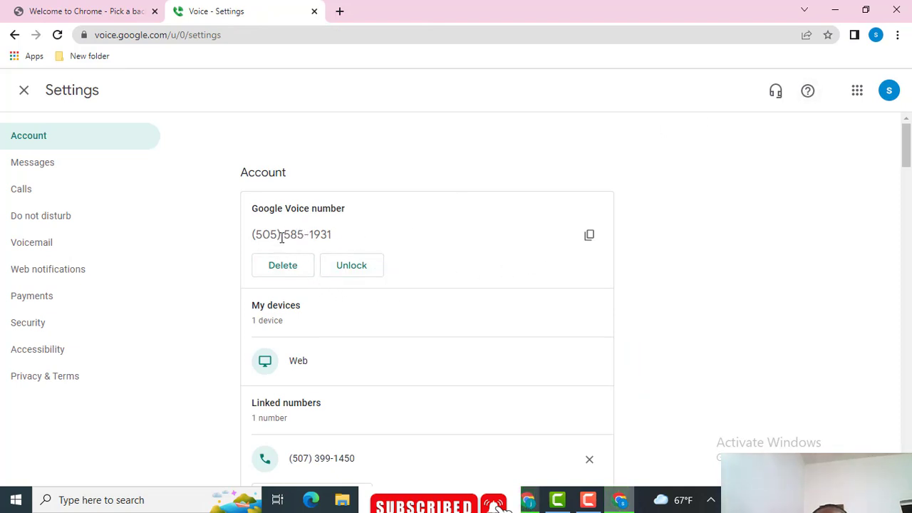
Review the new Voice number and linked number in Settings, then go to the Messages section
{"action": "scroll", "coordinate": [471, 381], "scroll_direction": "down", "scroll_amount": 2}
{"action": "scroll", "coordinate": [474, 383], "scroll_direction": "up", "scroll_amount": 1}
{"action": "scroll", "coordinate": [474, 383], "scroll_direction": "up", "scroll_amount": 1}
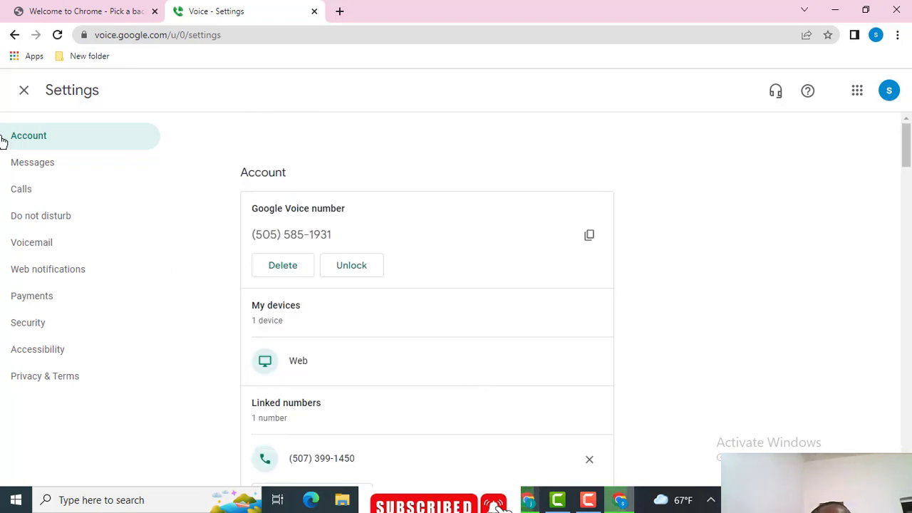
{"action": "left_click", "coordinate": [42, 164]}
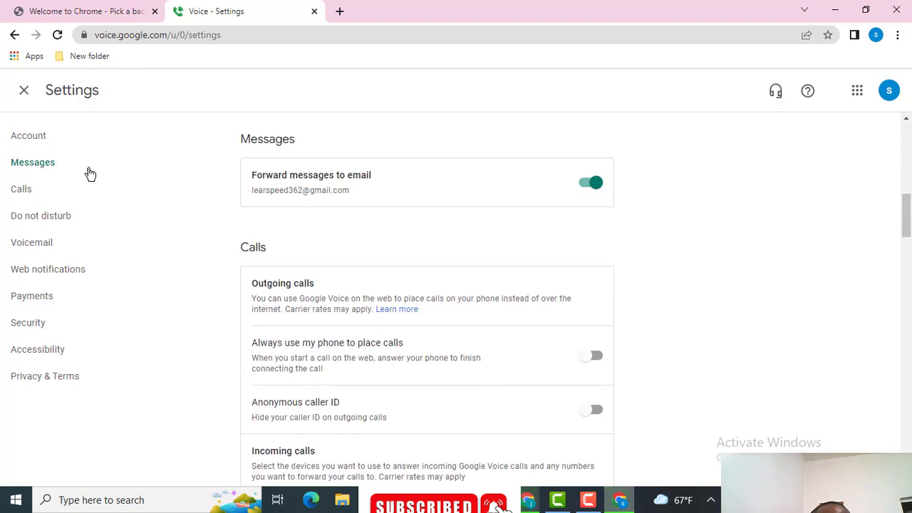